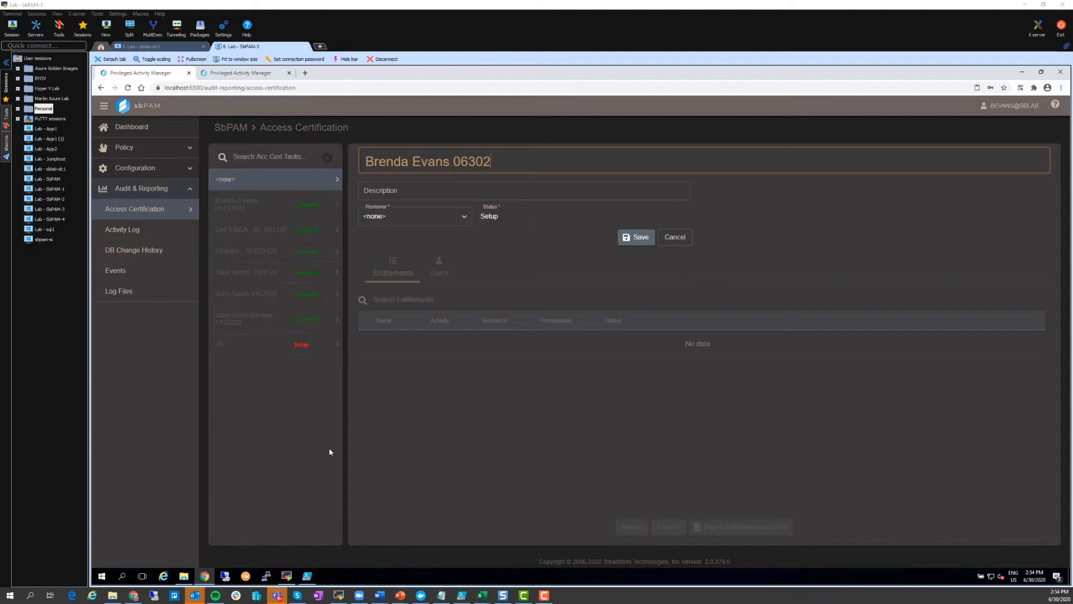
Assign the reviewer whose name matches the task title and save the new access certification task.
left_click(453, 224)
left_click(405, 245)
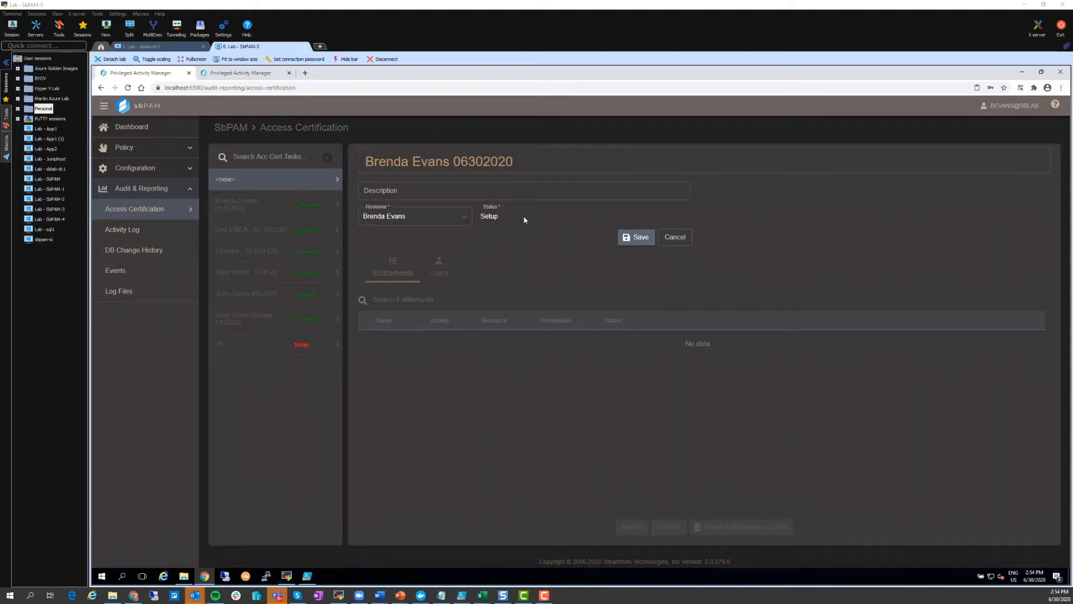
left_click(636, 237)
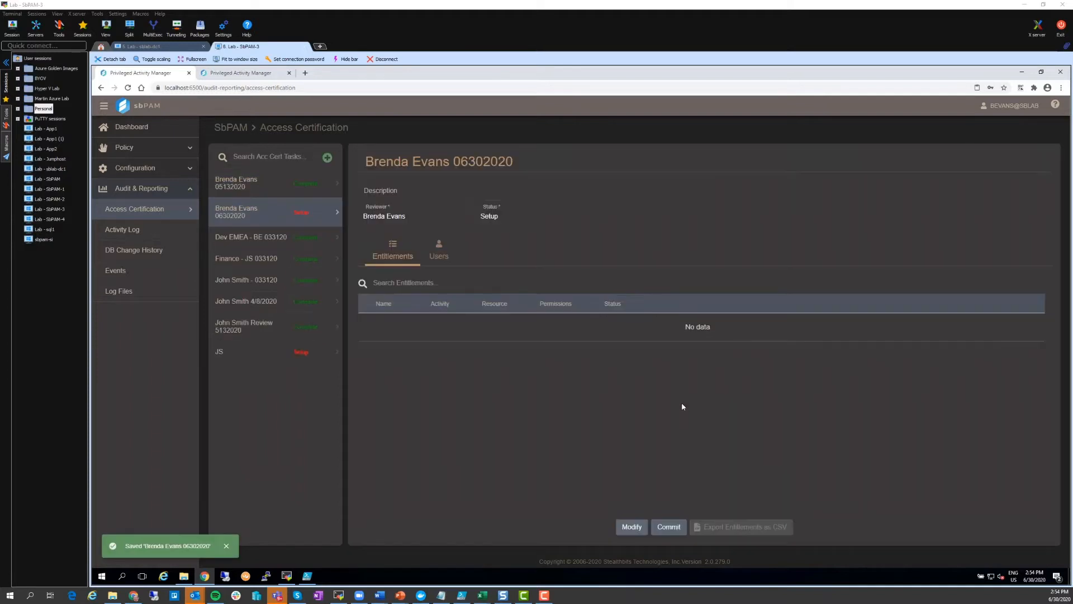
Start adding users to the new certification task and pick a run of users from the start of the alphabetical list.
left_click(440, 255)
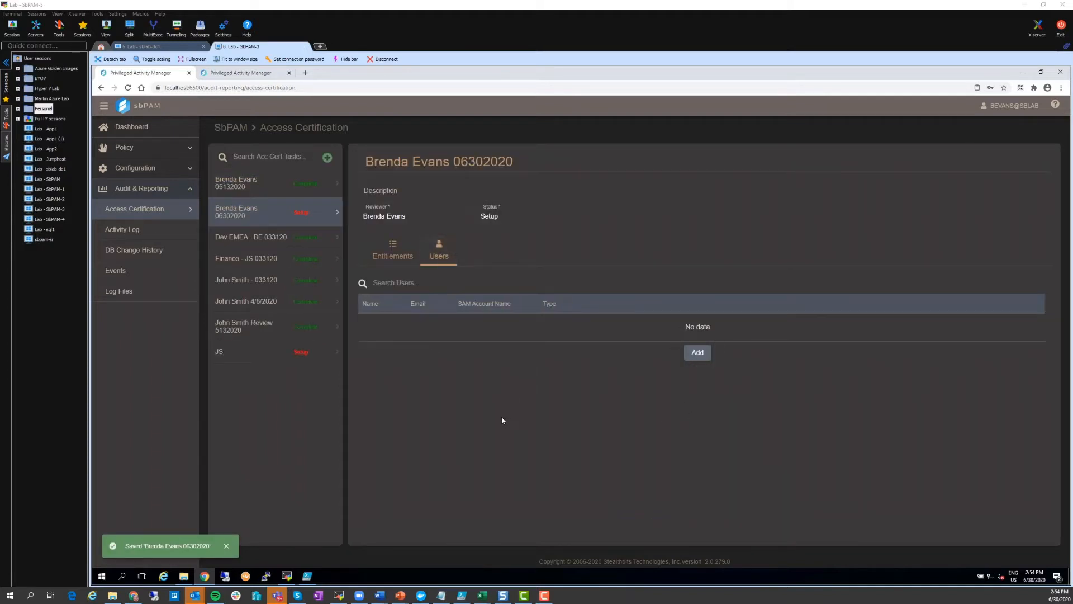
left_click(691, 356)
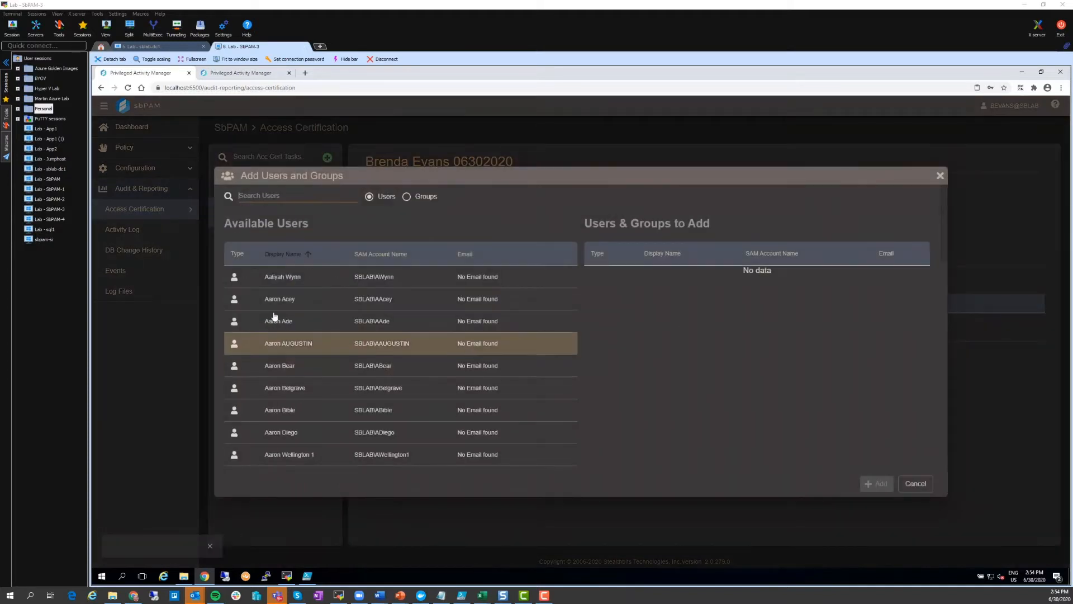
left_click(297, 277)
left_click(298, 277)
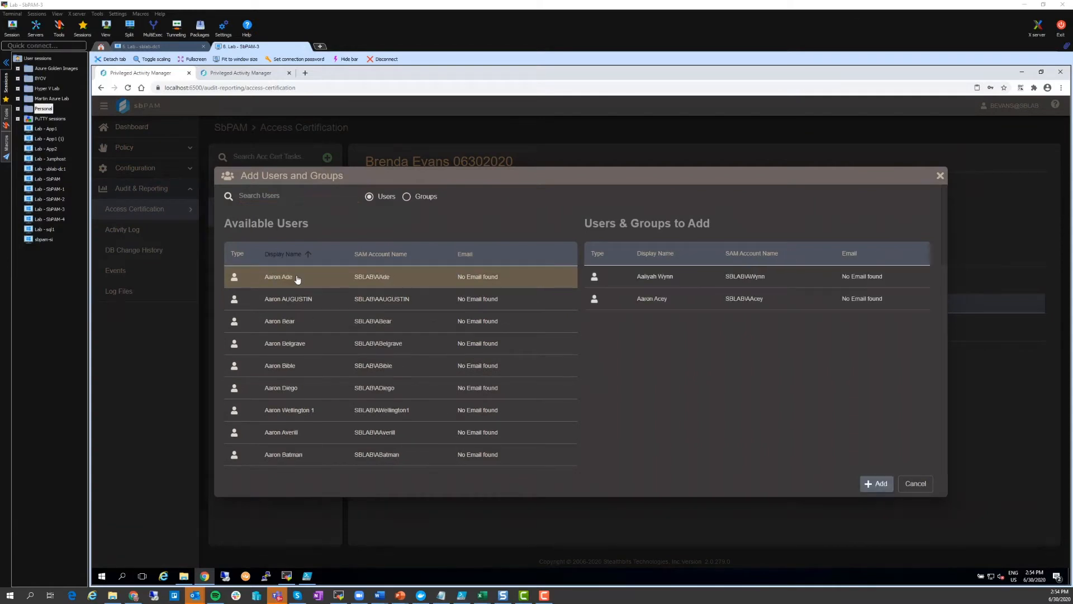
left_click(298, 277)
left_click(298, 277)
double_click(298, 277)
double_click(297, 277)
left_click(298, 277)
left_click(298, 277)
left_click(298, 277)
left_click(298, 278)
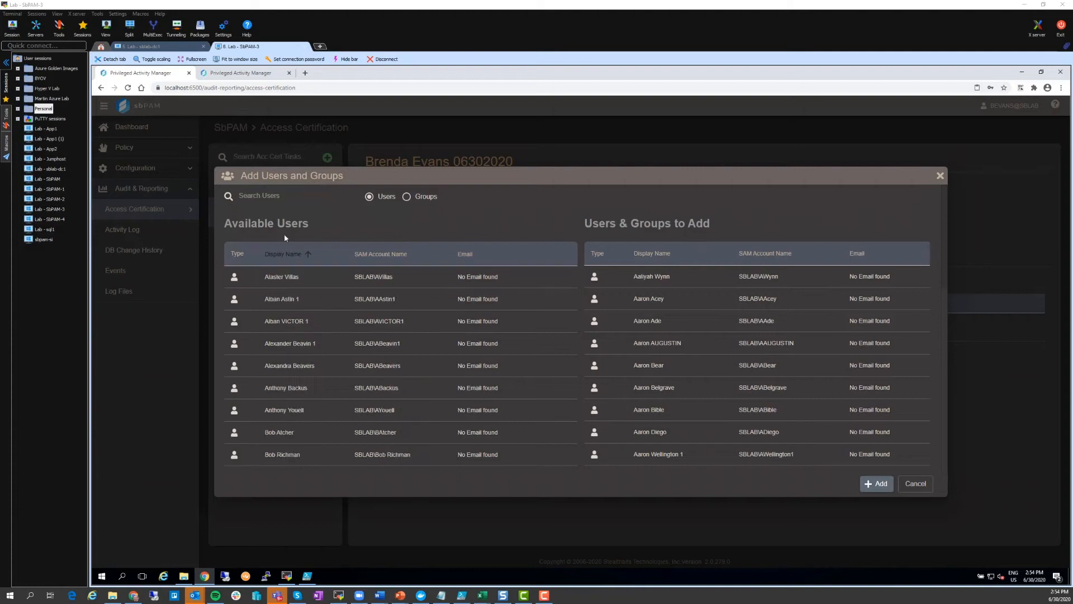
Search the available users by surname, include the matching user, and add all the picked users to the certification task.
left_click(276, 195)
type("smith")
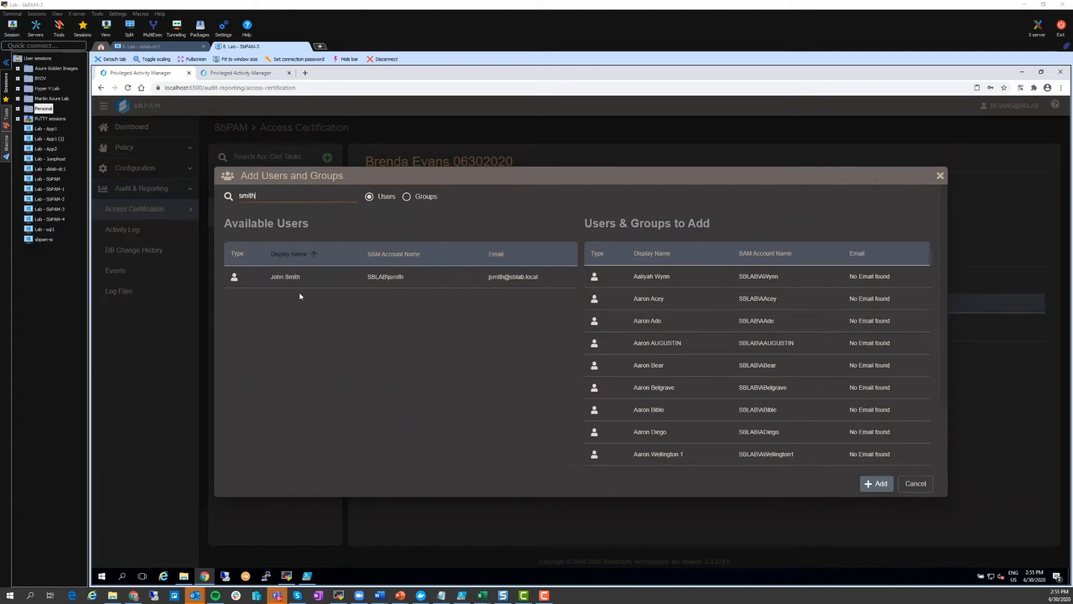
left_click(299, 280)
left_click(874, 483)
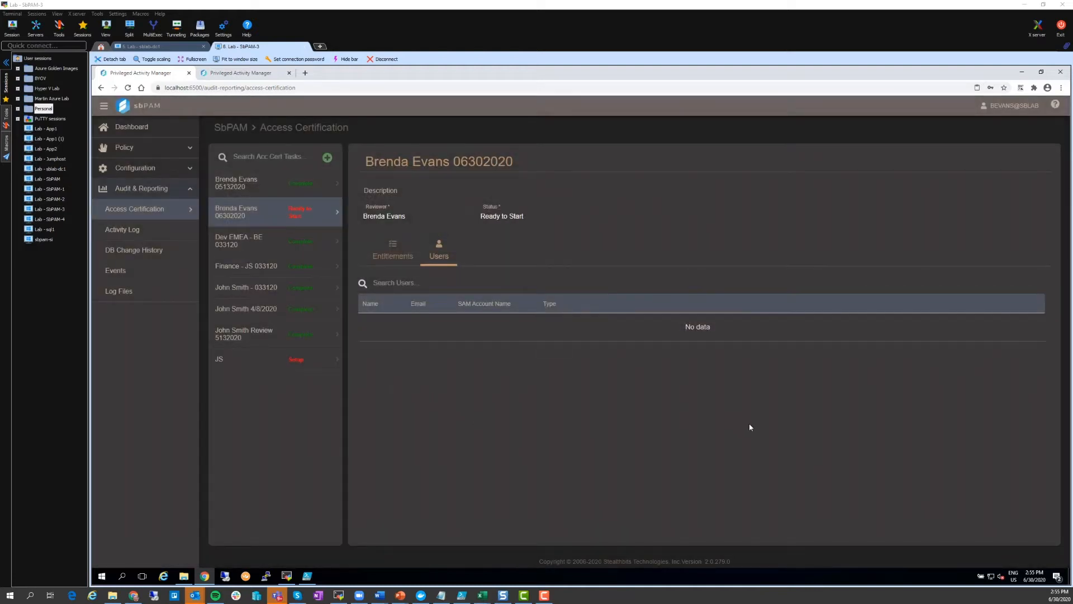
Check the certification task's entitlements and users lists until the requested entitlements have loaded.
left_click(396, 262)
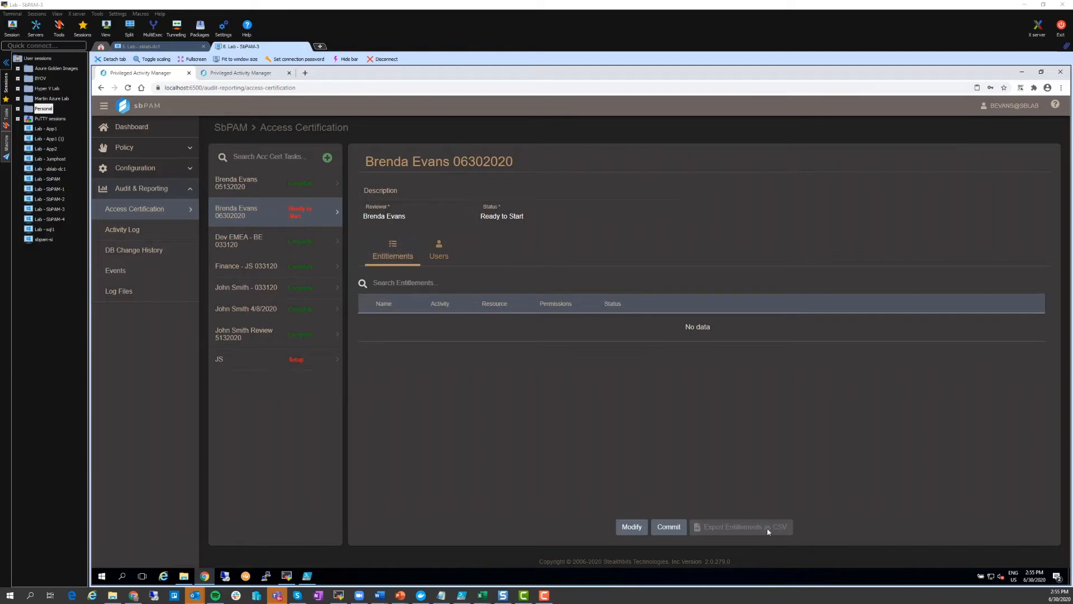
left_click(437, 251)
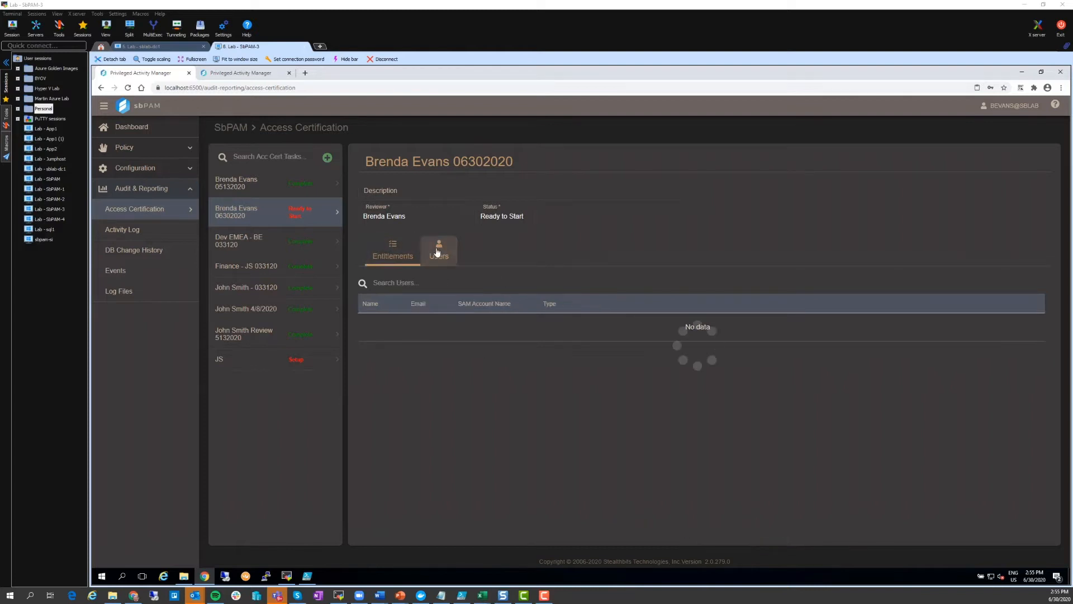
left_click(396, 257)
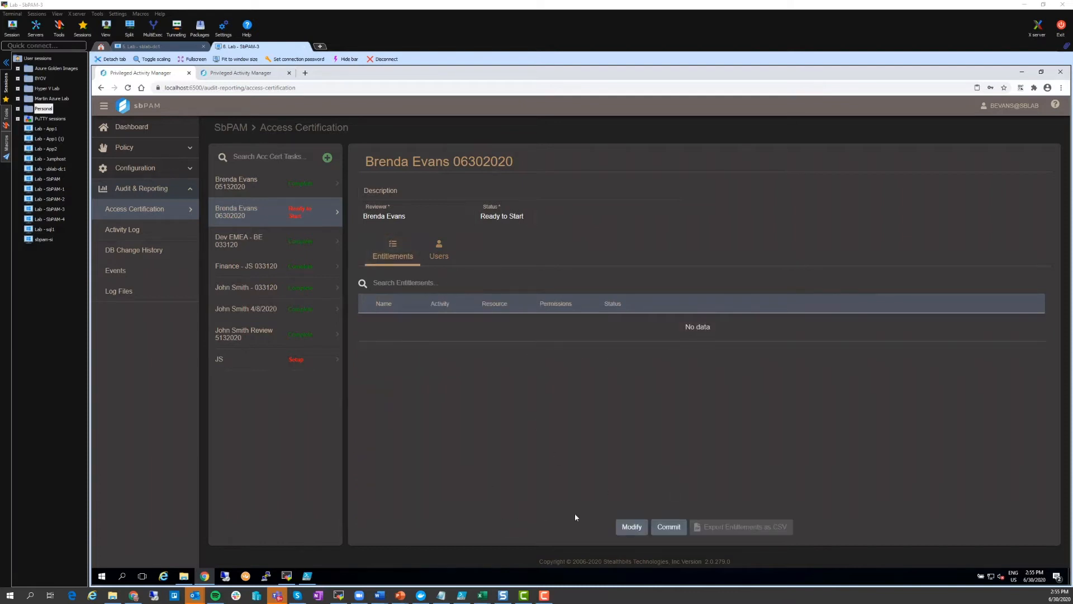
left_click(439, 251)
left_click(394, 253)
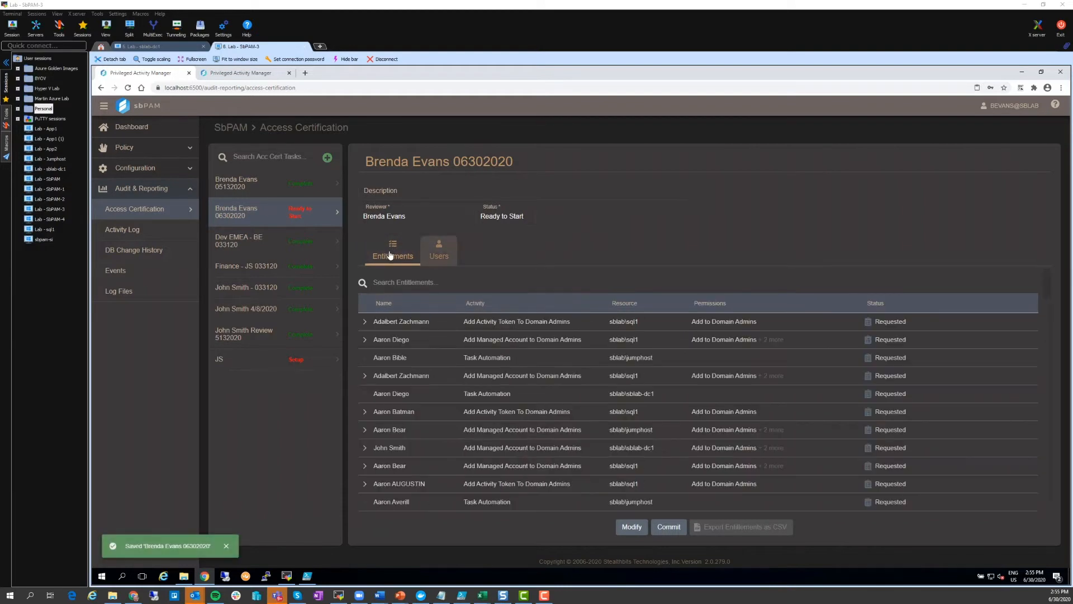
left_click(439, 255)
left_click(391, 254)
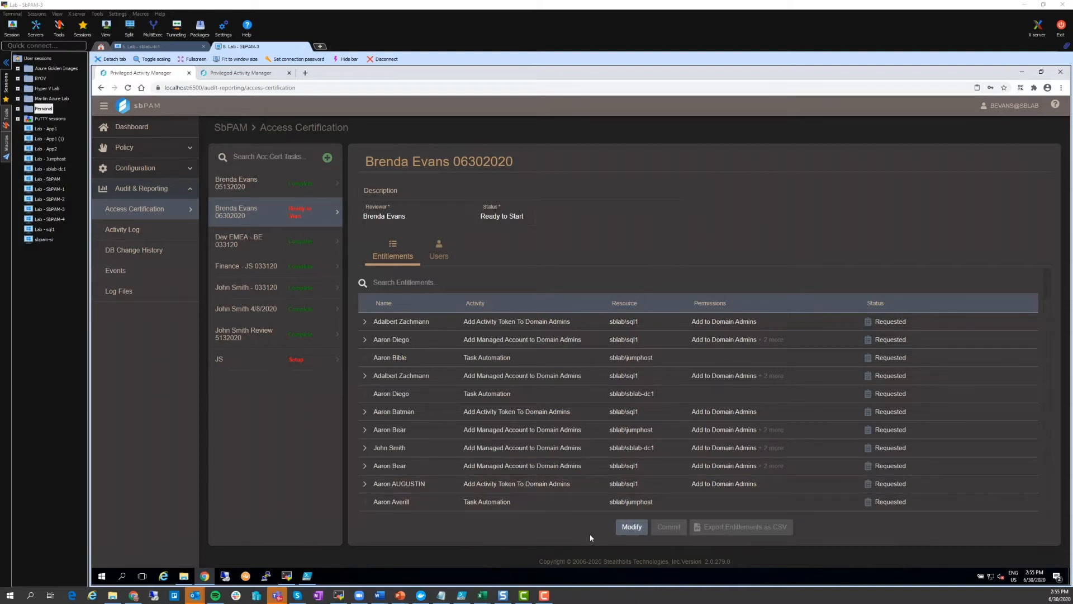
Approve all entitlements, then deny the ninth (Add Managed Account to Domain Admins, sblab\sql1) and eleventh (Task Automation, sblab\jumphost).
left_click(630, 527)
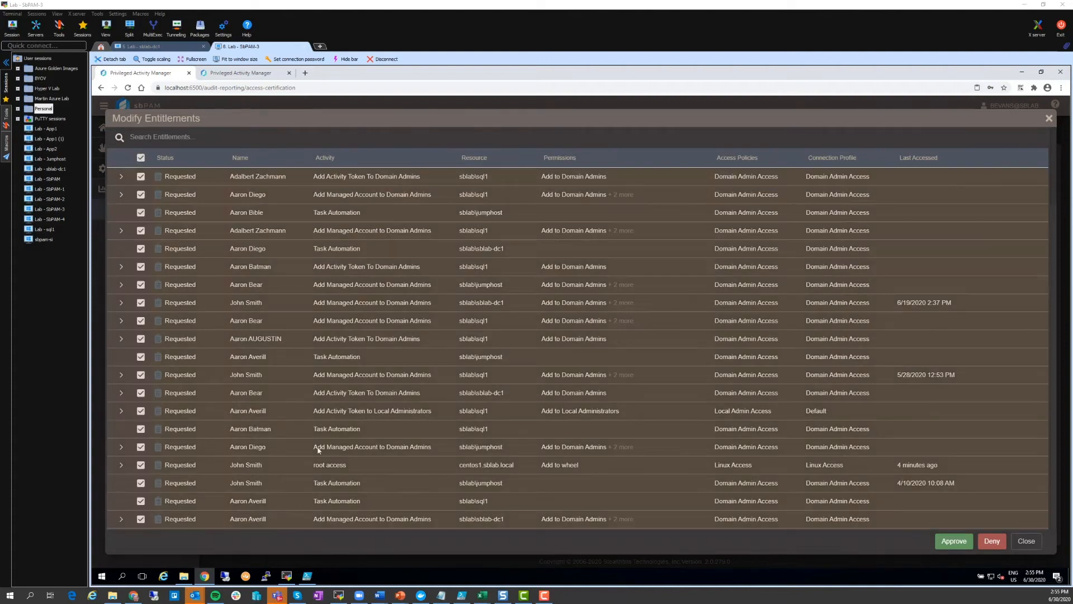
left_click(958, 546)
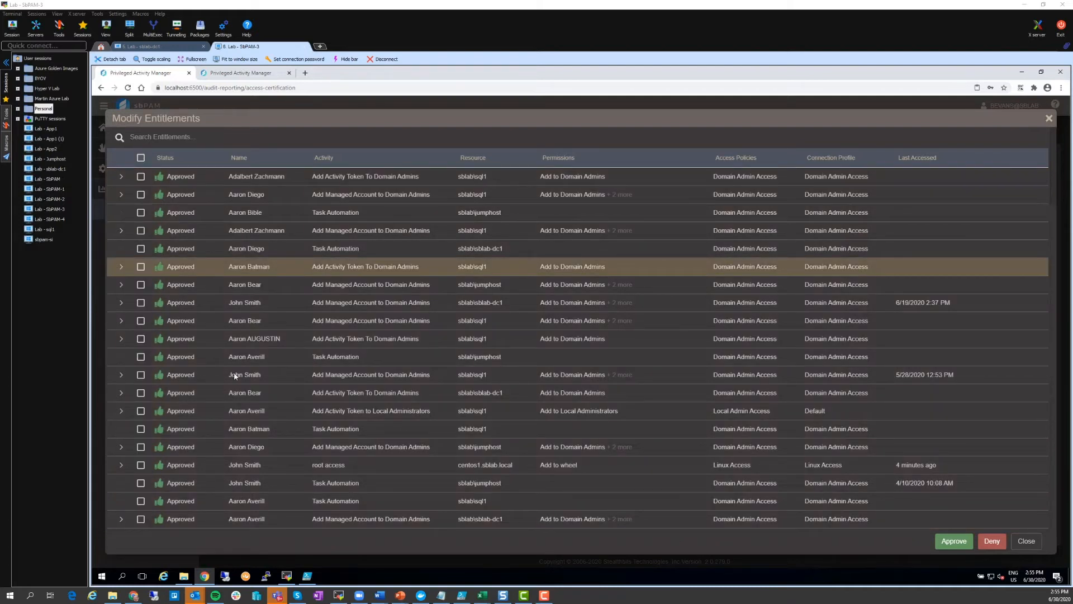
left_click(141, 321)
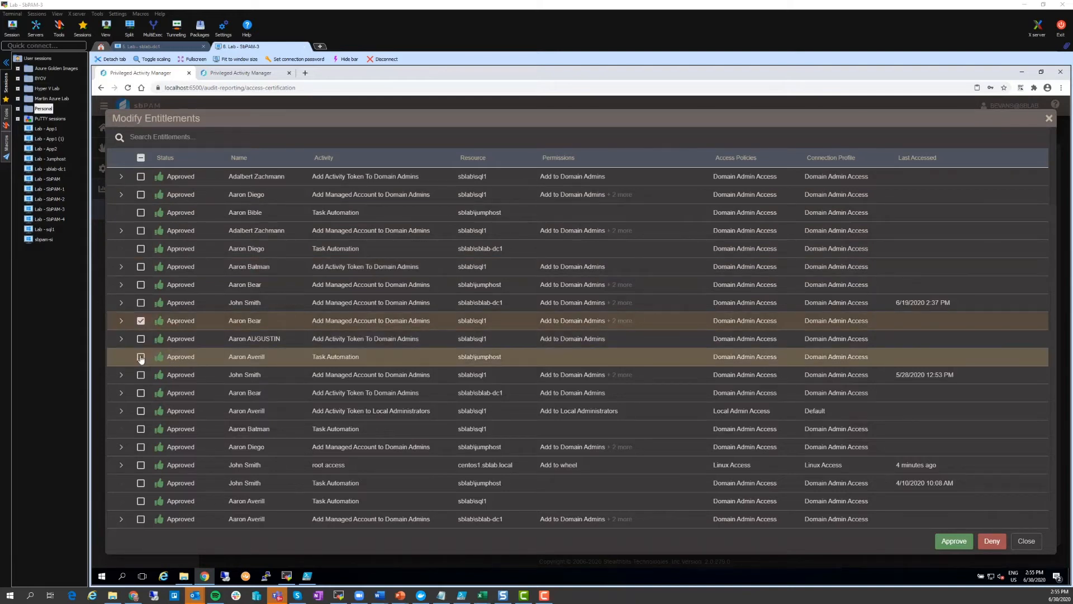
left_click(141, 357)
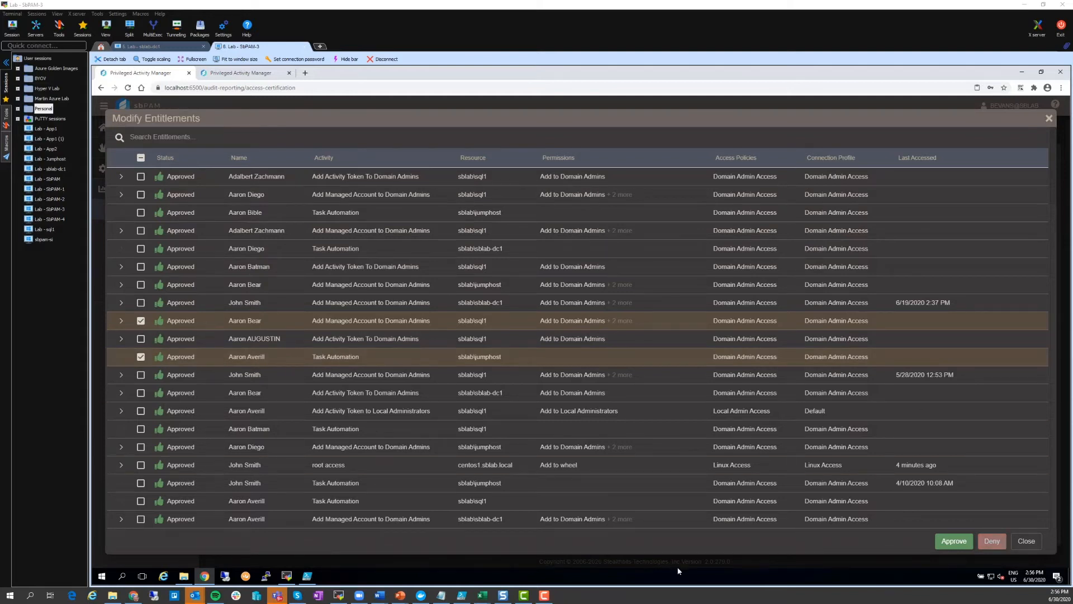
left_click(993, 541)
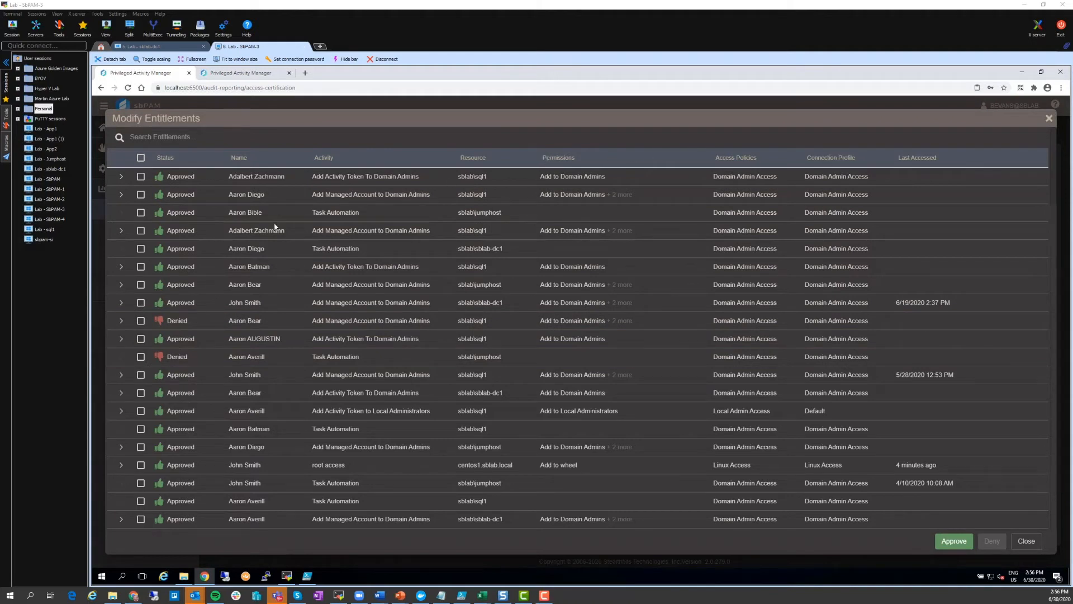
Close the entitlement review and commit the access certification.
left_click(524, 484)
left_click(1027, 541)
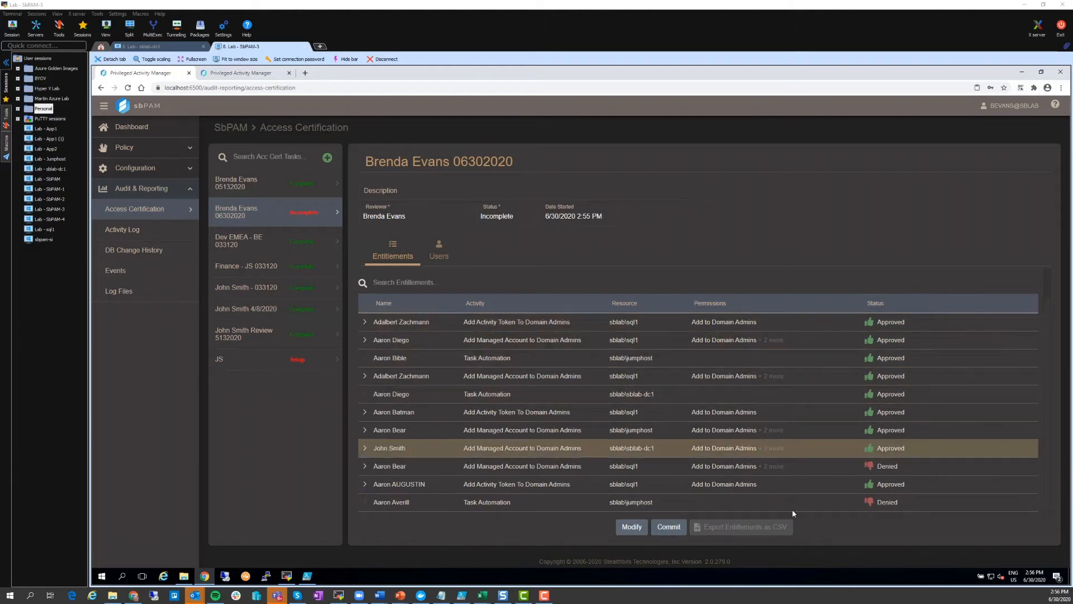
left_click(668, 527)
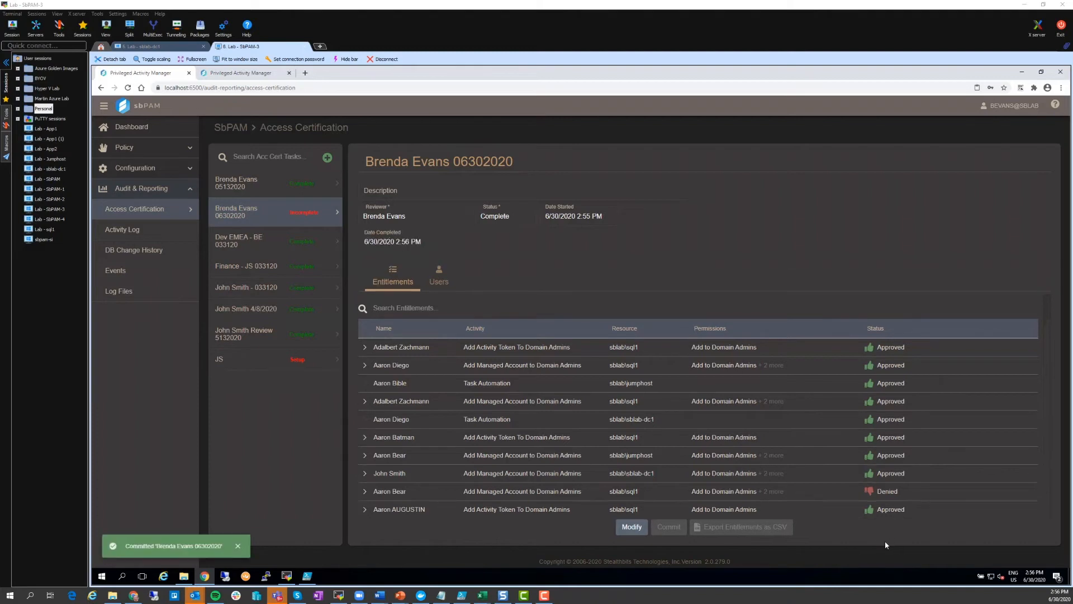
In the Domain Admin Access policy, examine the first user's access approvals and the linked 06302020 certification, and return to the policy.
left_click(143, 151)
left_click(130, 251)
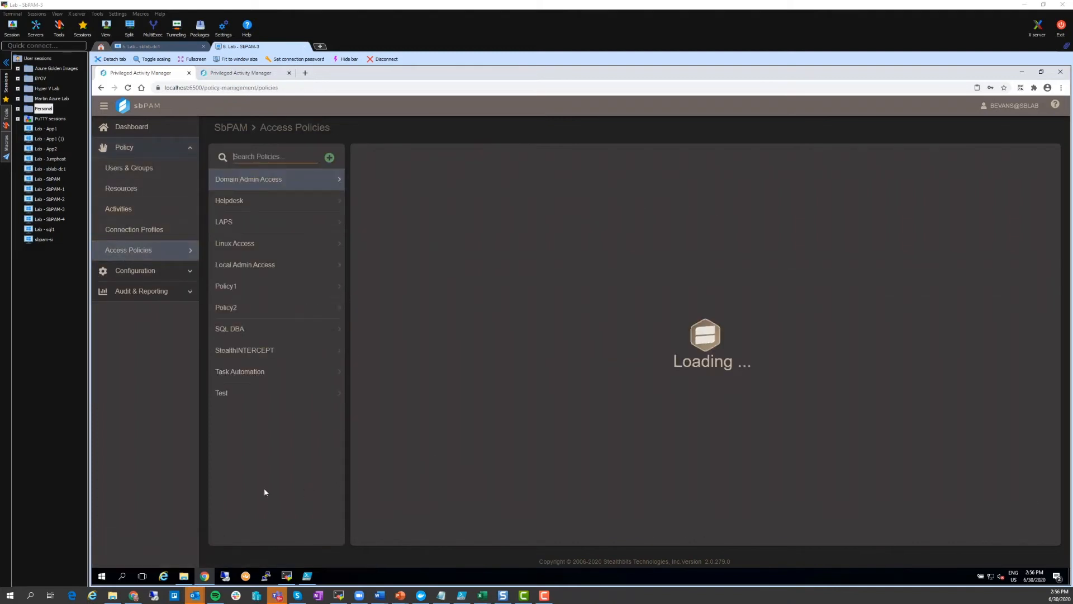
left_click(247, 180)
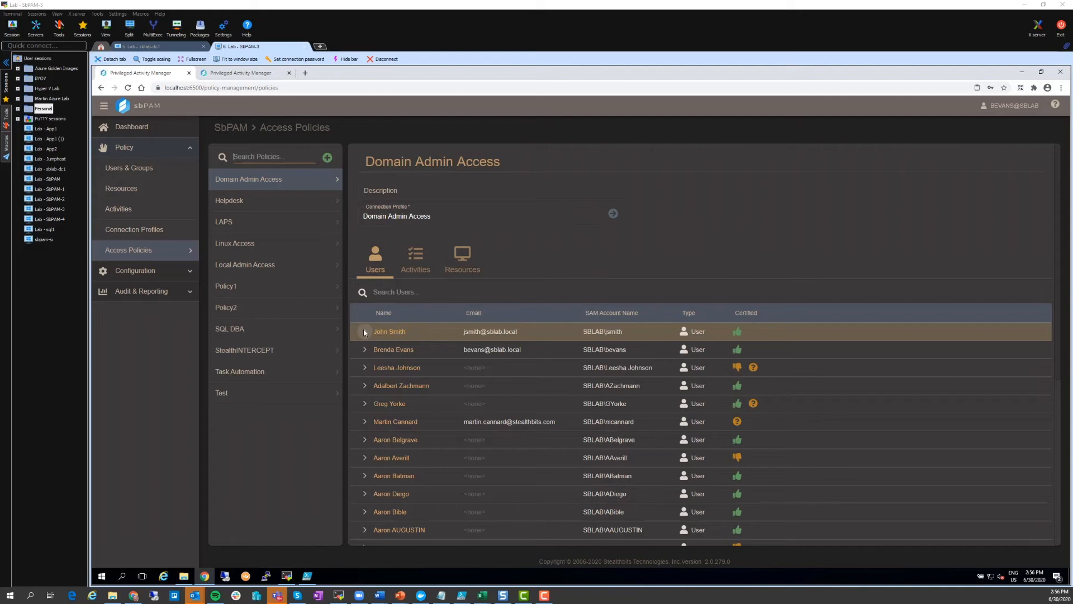
left_click(364, 332)
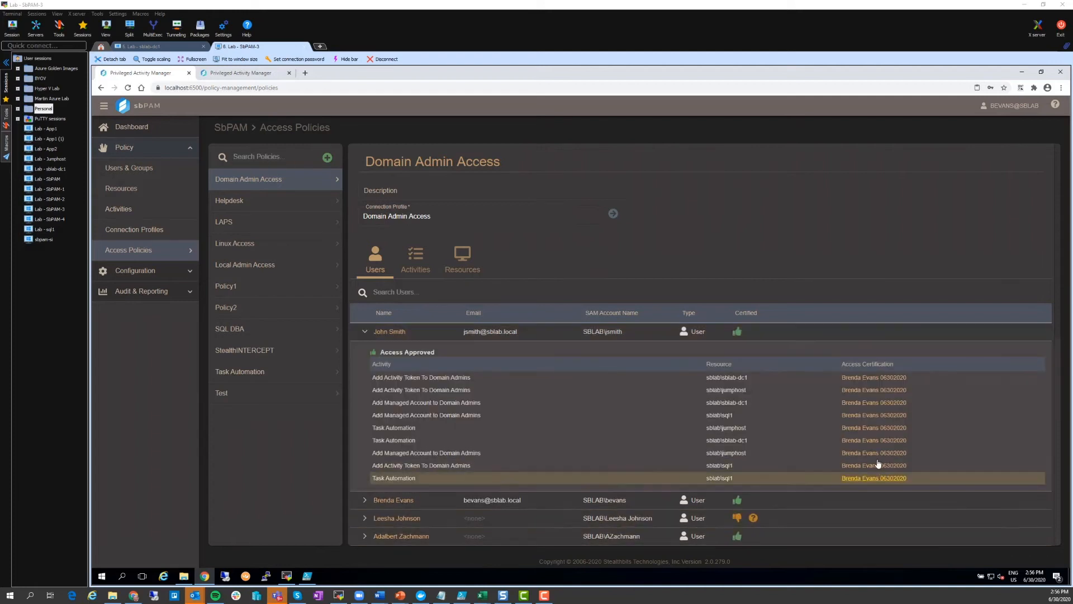
left_click(883, 428)
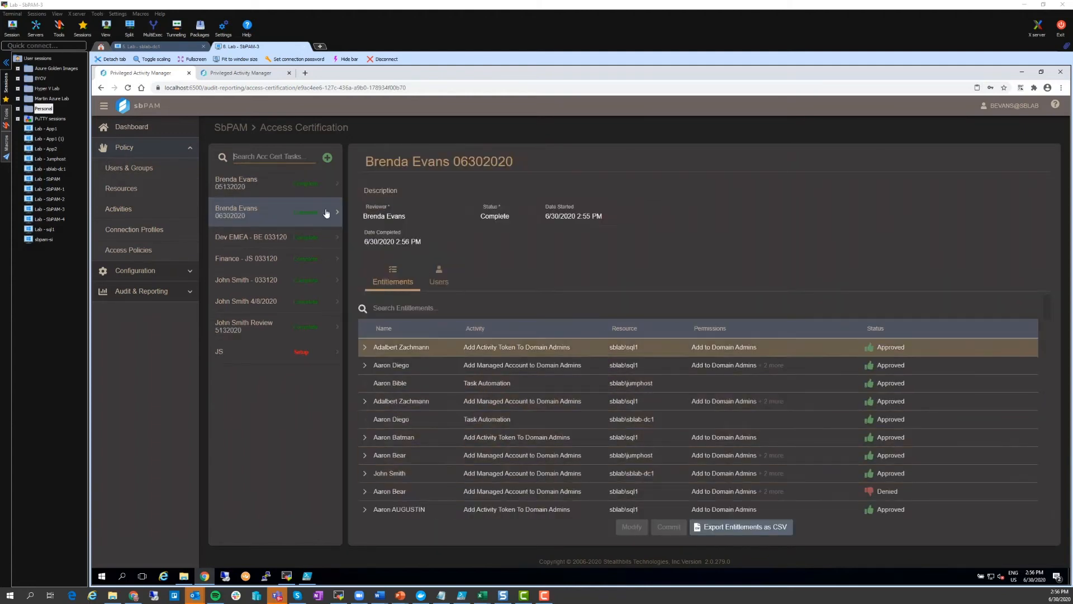
left_click(101, 88)
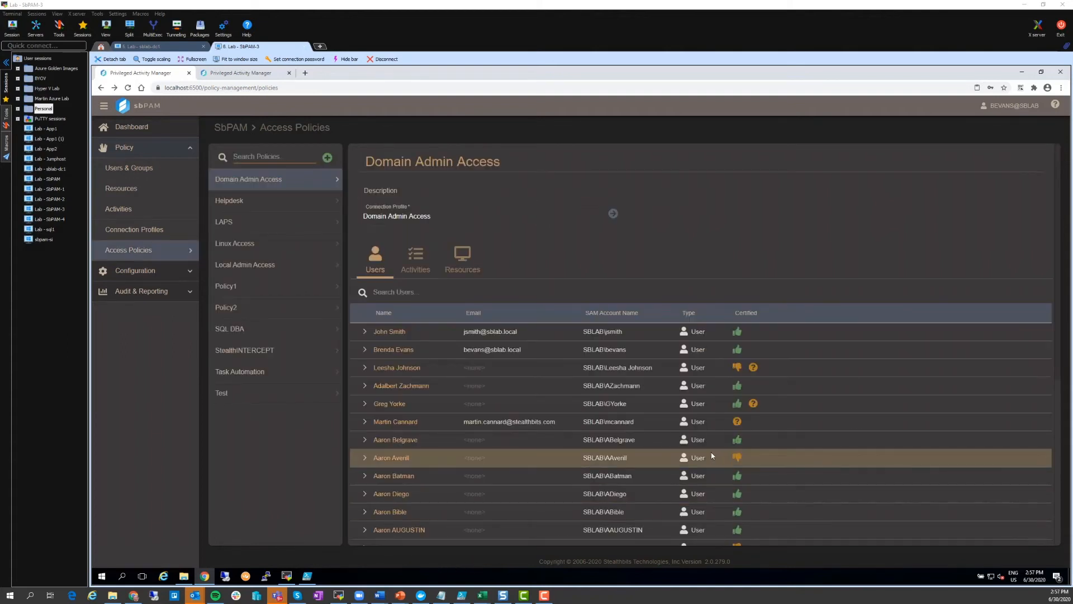
Examine the approved and denied activities of the eighth user in the Domain Admin Access policy.
left_click(363, 458)
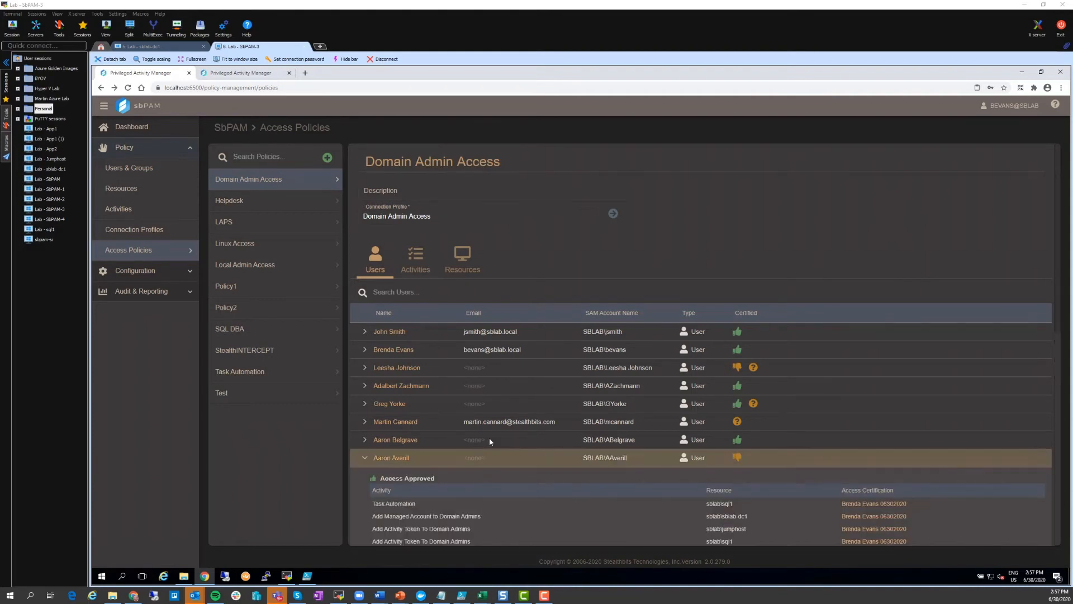
scroll(503, 487, "down", 1)
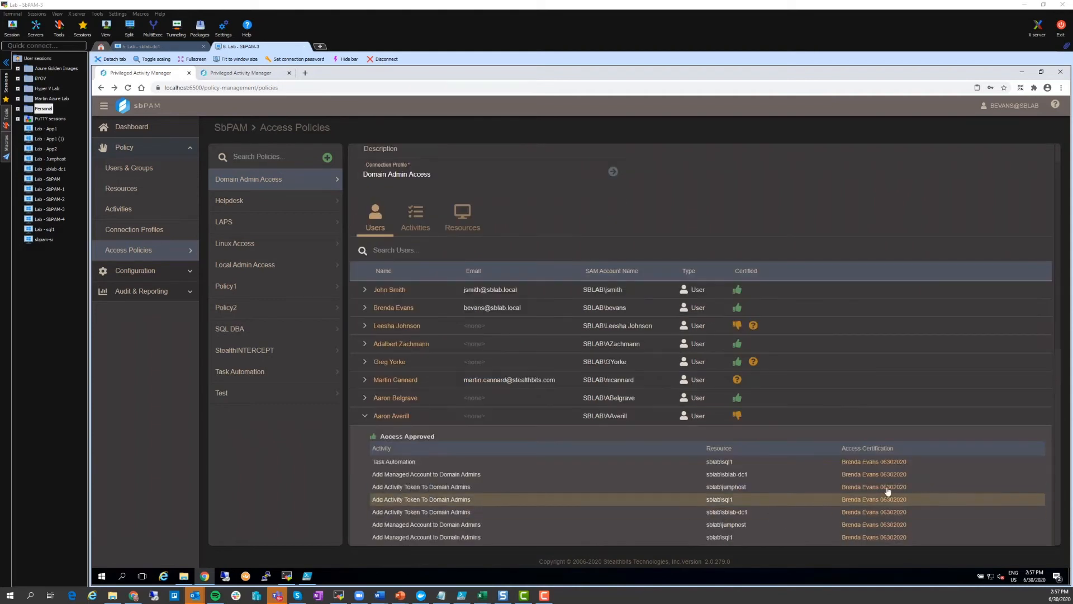
scroll(881, 483, "down", 1)
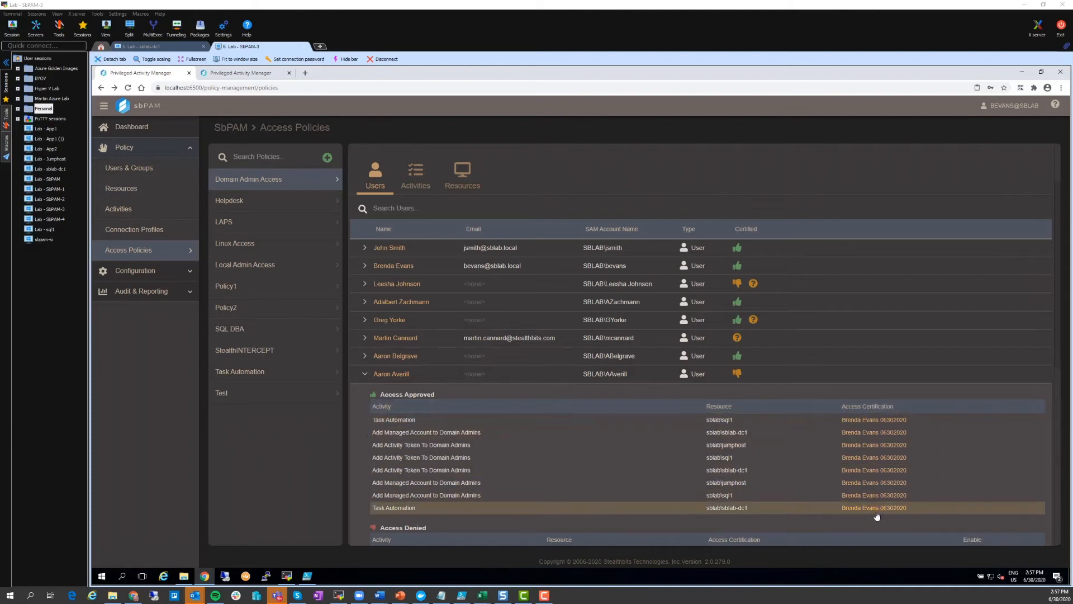
scroll(869, 515, "down", 3)
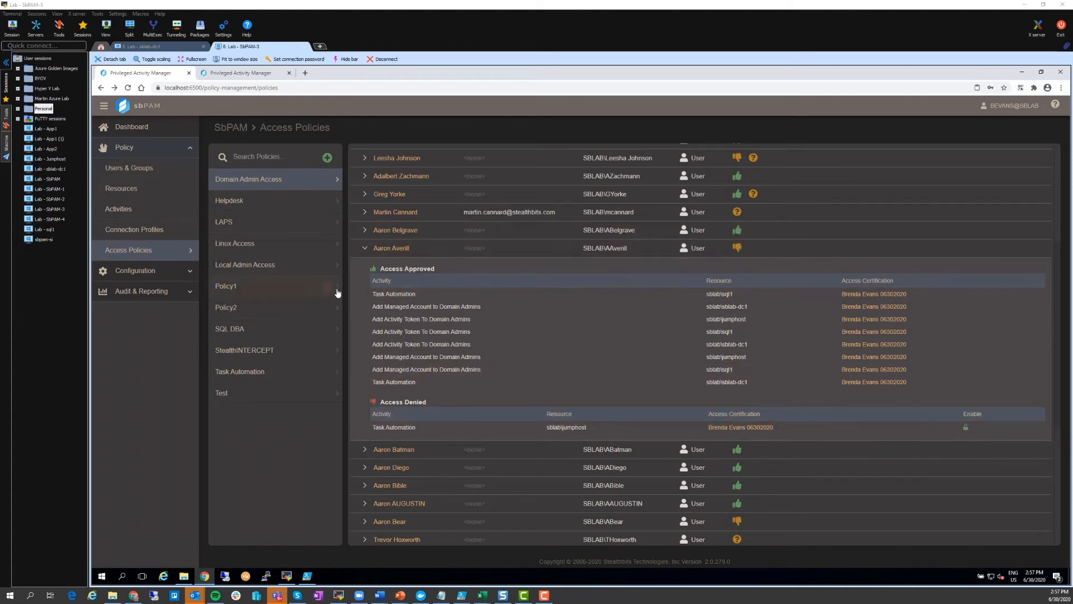
left_click(364, 248)
scroll(424, 313, "up", 3)
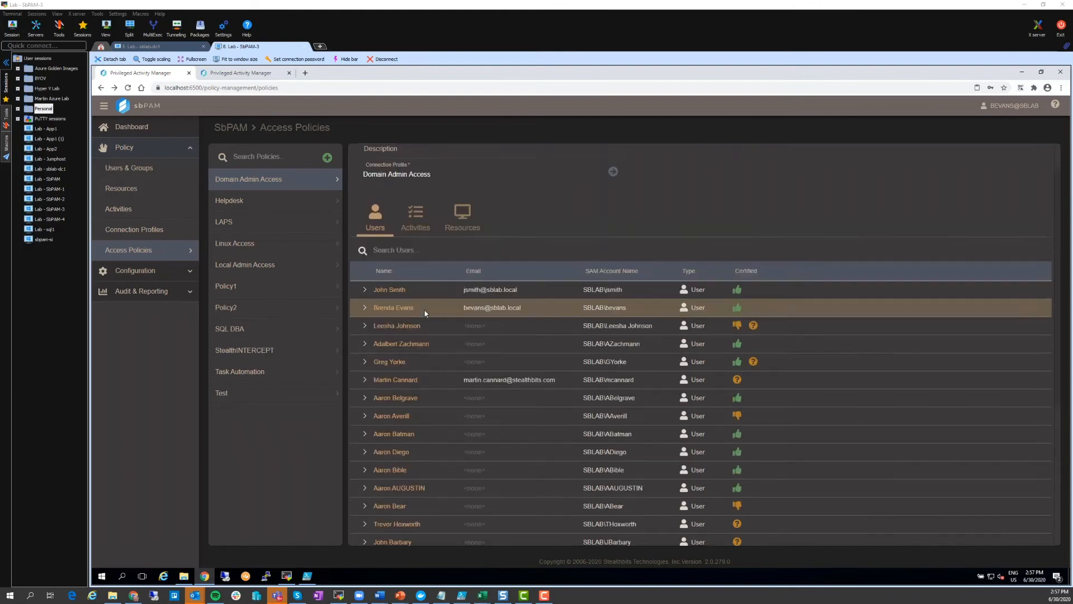
scroll(425, 313, "up", 1)
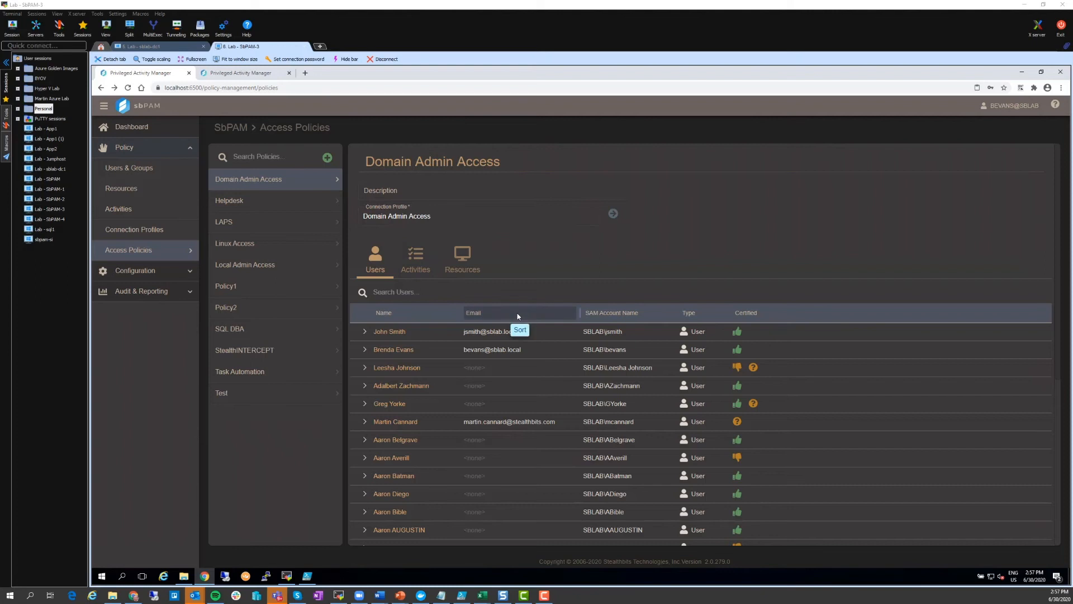
Add the Linux Admin - adb non root activity to the Domain Admin Access policy.
left_click(426, 270)
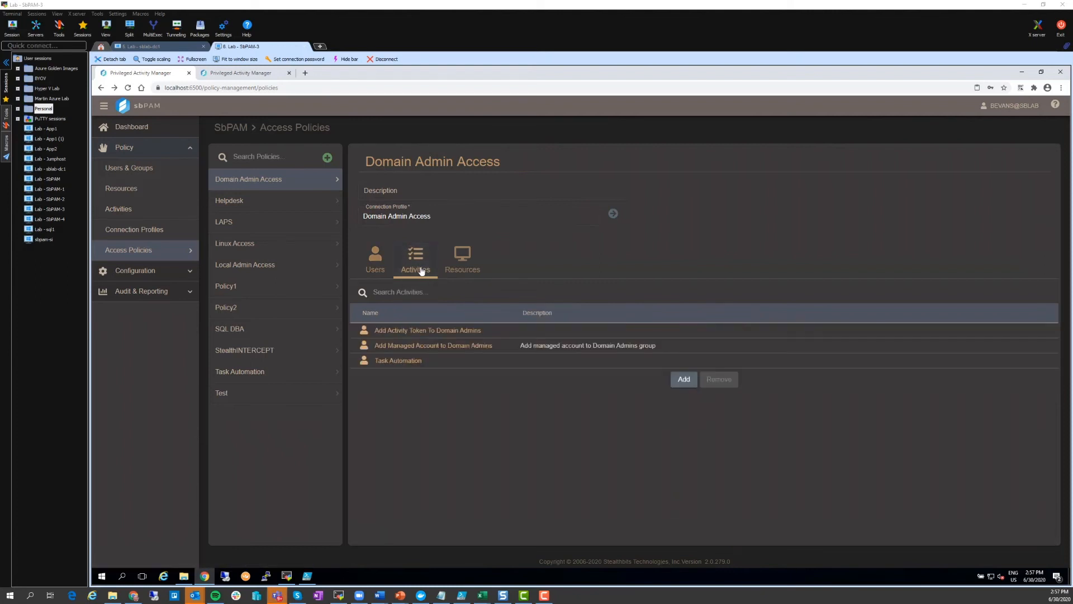
left_click(683, 379)
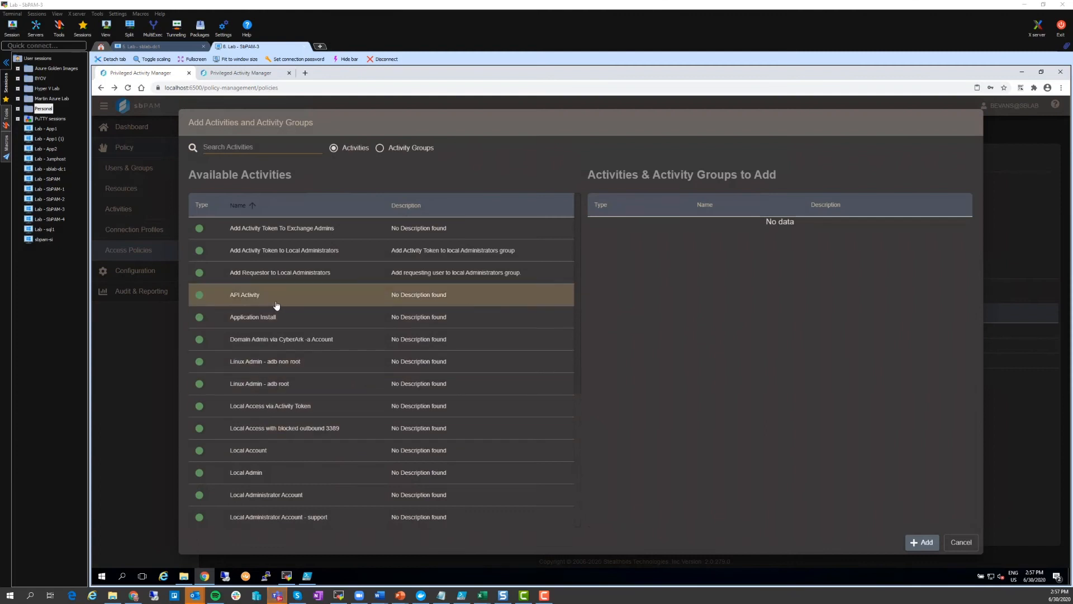
left_click(279, 361)
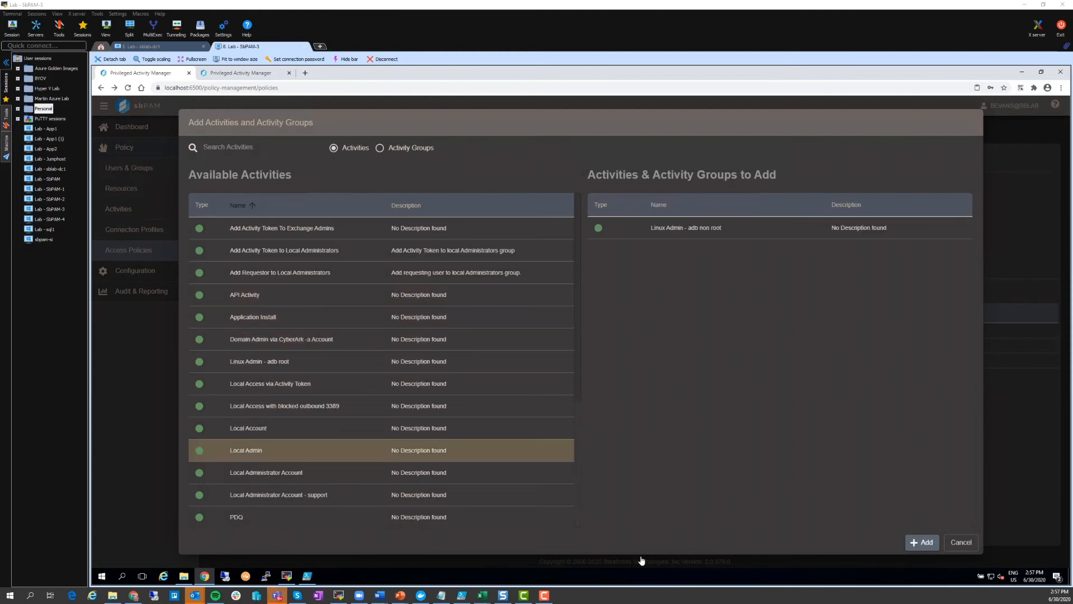
left_click(921, 541)
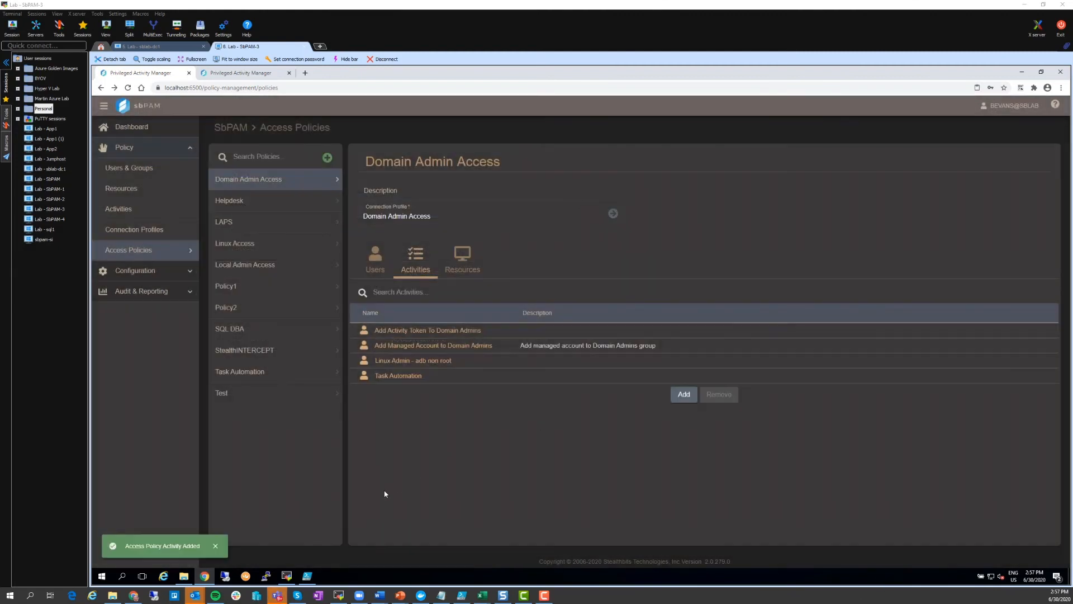
Examine the first user's approved and not certified activities in the Domain Admin Access policy, and return to the policy's activity list.
left_click(375, 258)
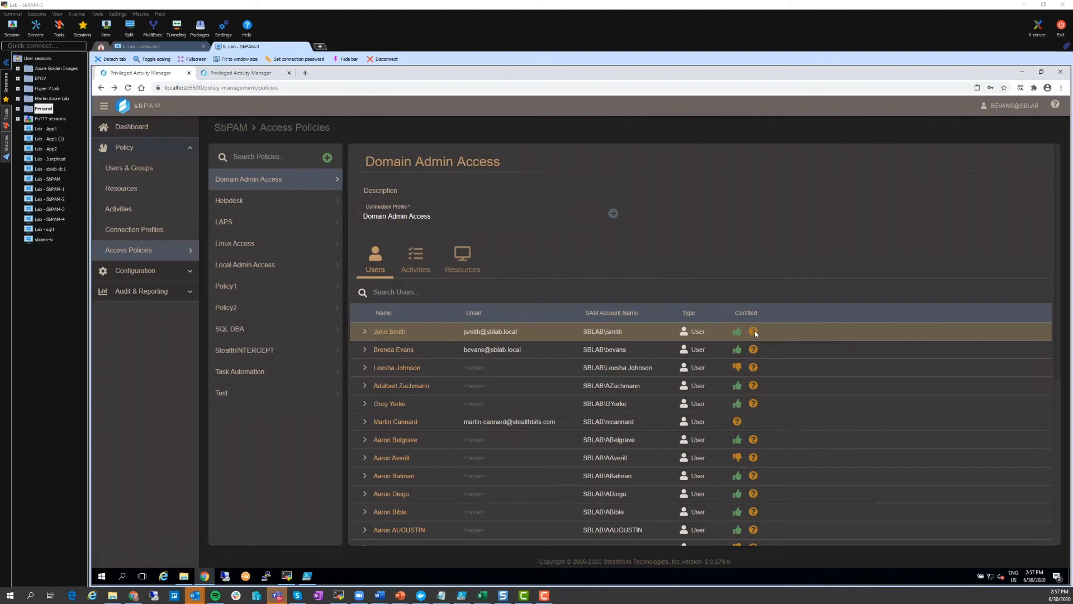
left_click(365, 332)
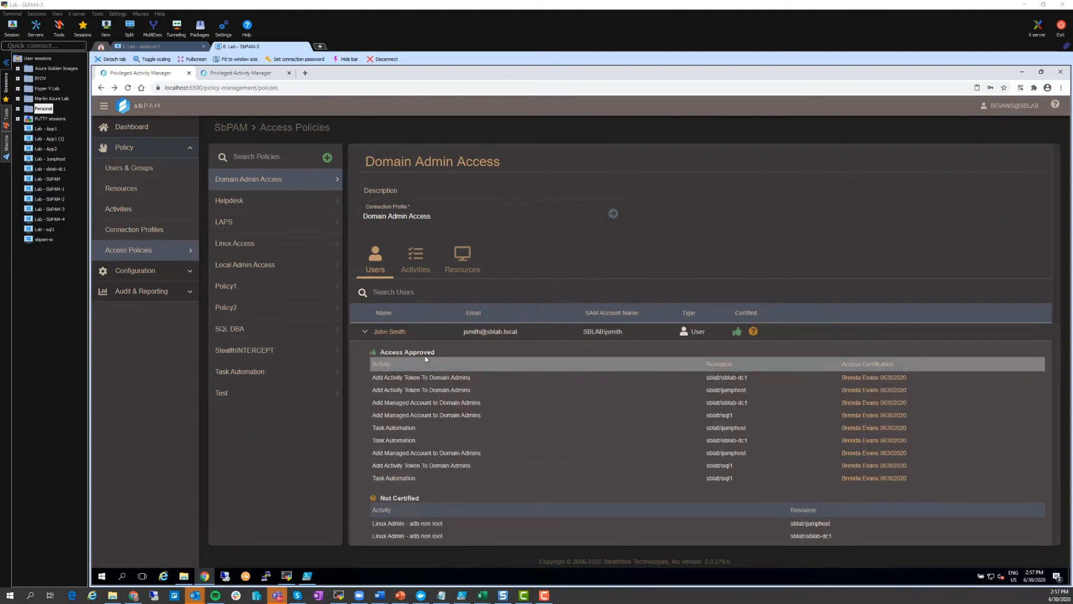
scroll(457, 457, "down", 1)
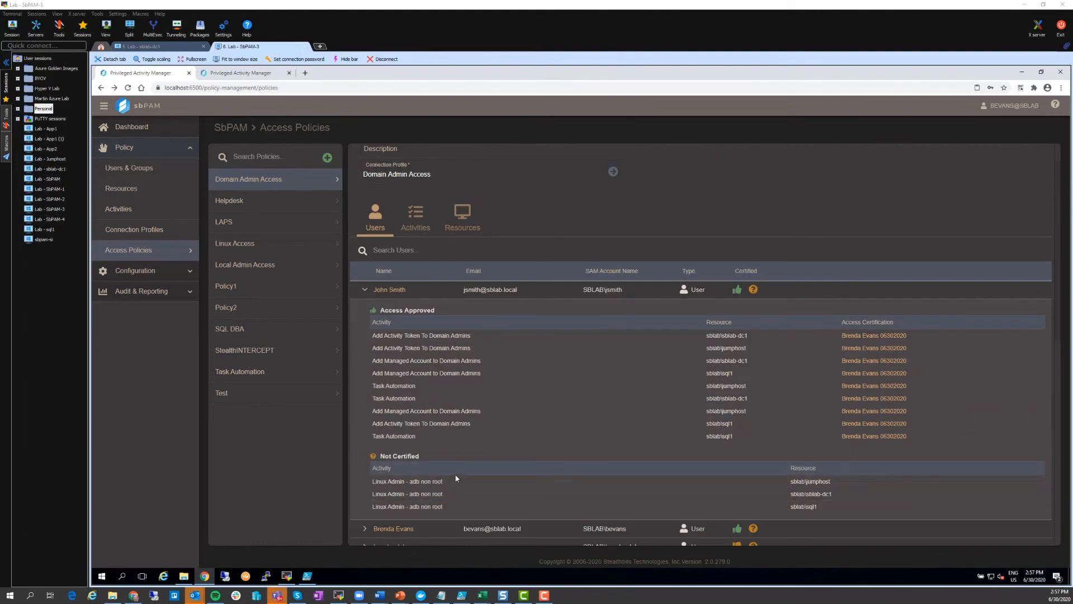
scroll(443, 499, "down", 1)
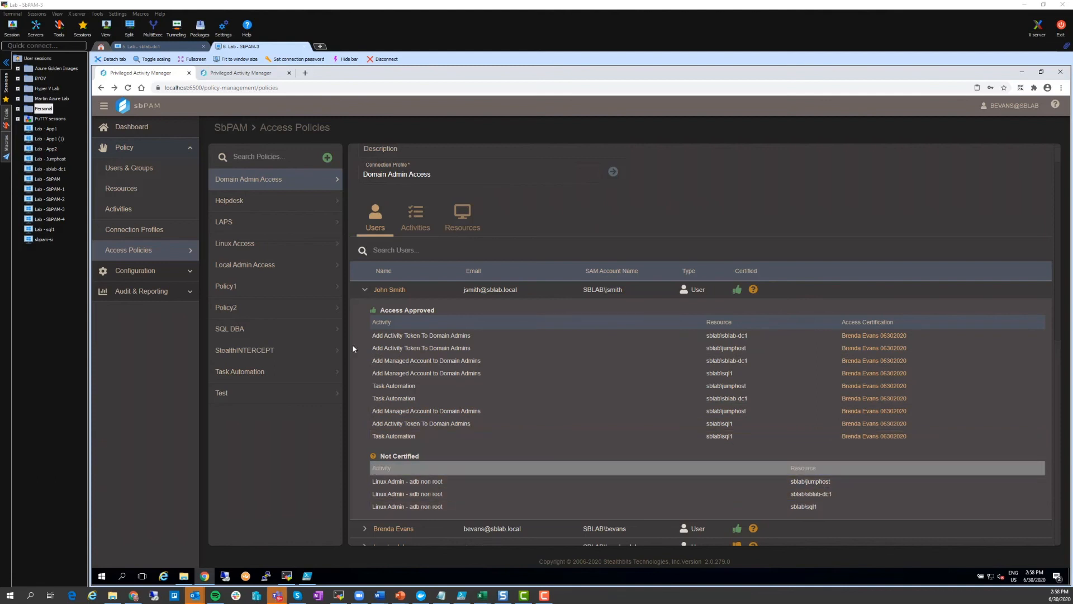
left_click(364, 289)
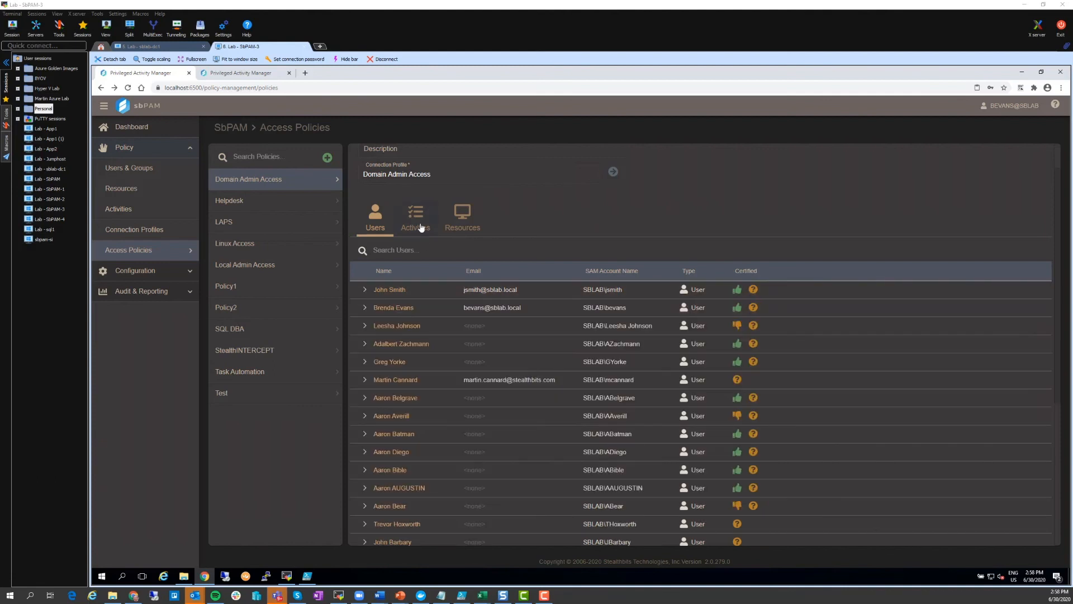
left_click(421, 227)
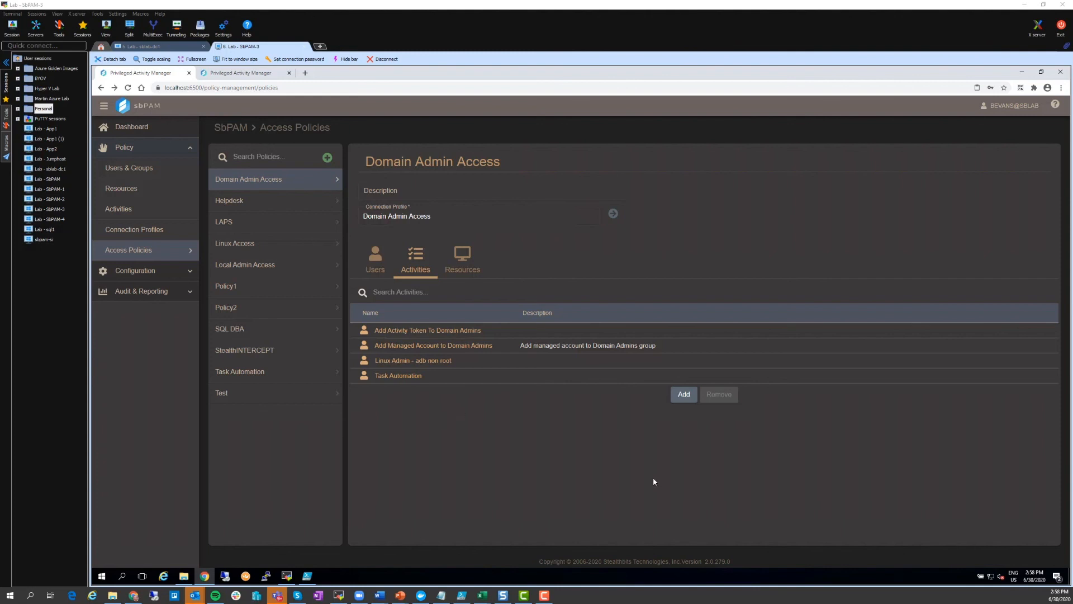
Export the entitlements of the completed 06302020 access certification as CSV.
left_click(142, 292)
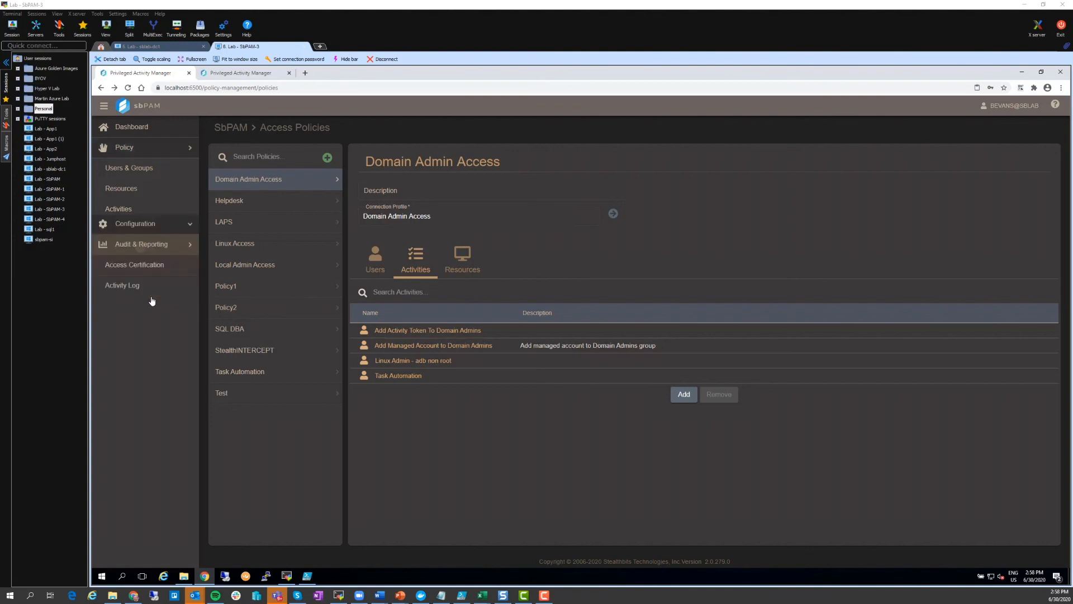
left_click(139, 209)
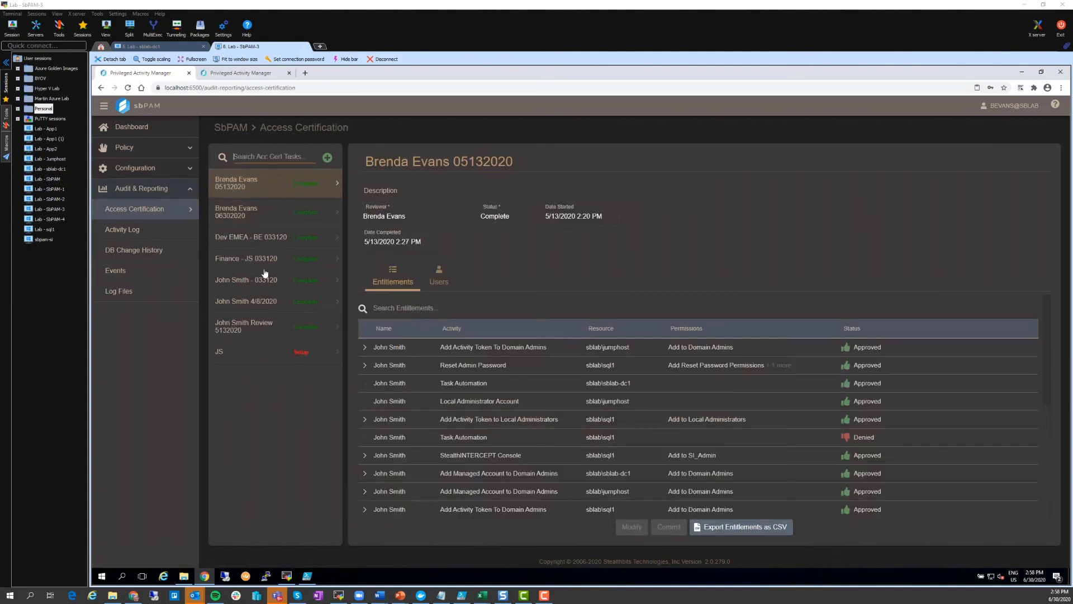
left_click(253, 219)
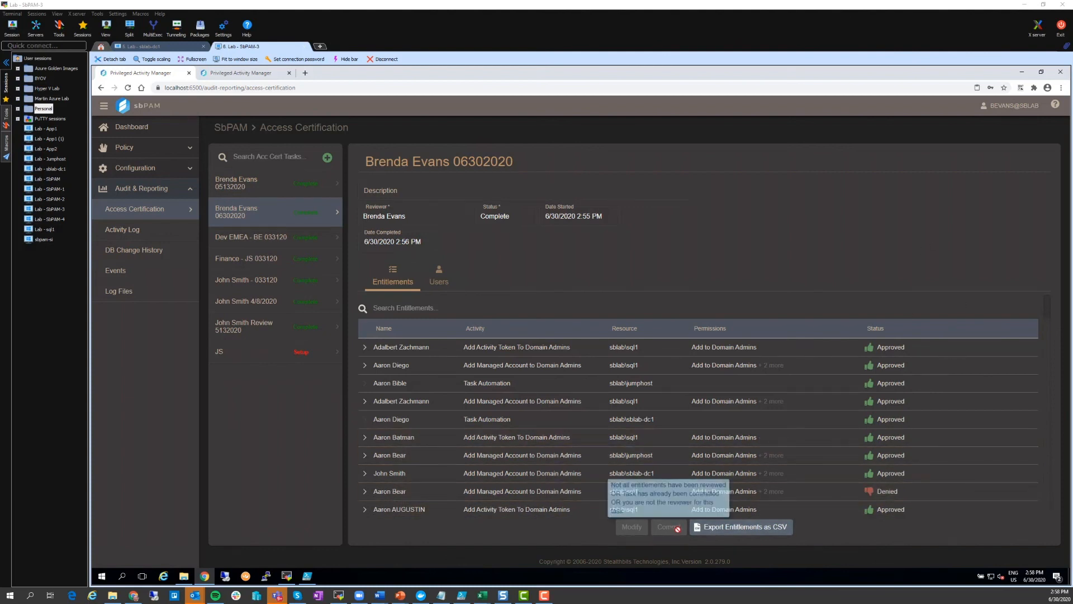
left_click(741, 528)
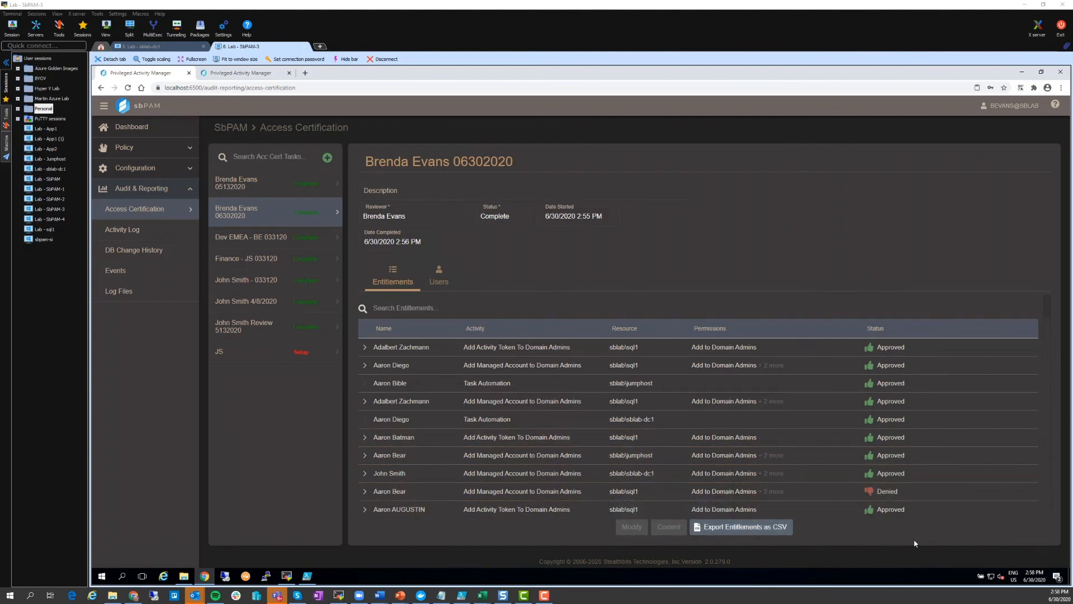